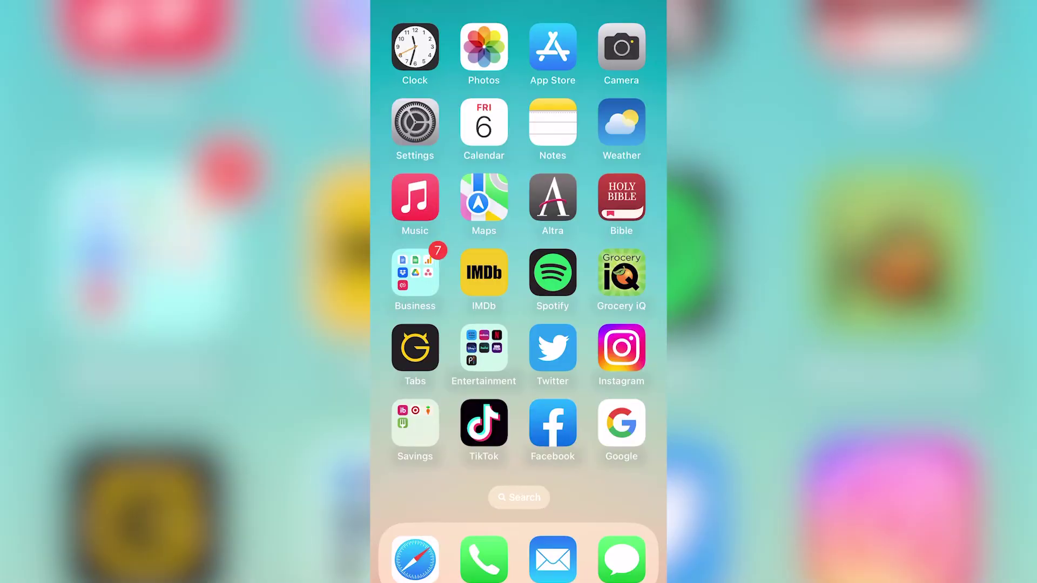
Switch off HDR Video under the iPhone's Settings > Camera > Record Video options.
{"action": "left_click", "coordinate": [414, 122]}
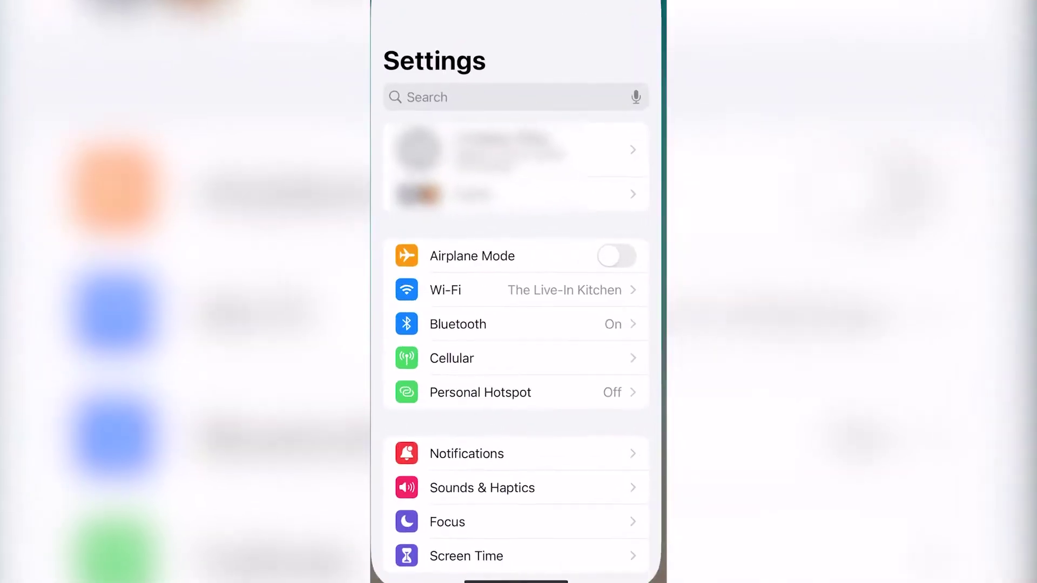
{"action": "scroll", "coordinate": [519, 291], "scroll_direction": "down", "scroll_amount": 5}
{"action": "scroll", "coordinate": [519, 291], "scroll_direction": "down", "scroll_amount": 10}
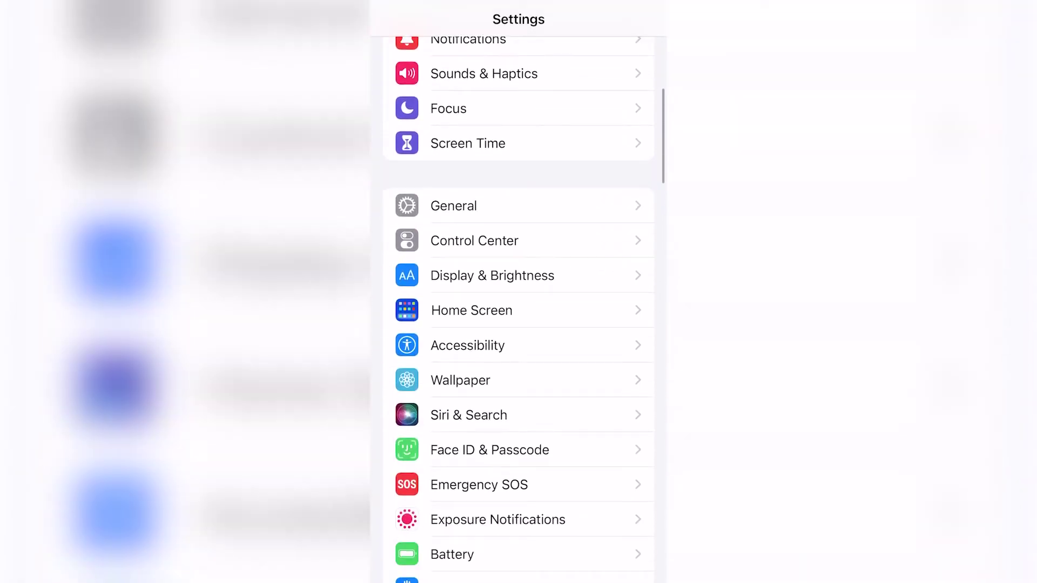
{"action": "scroll", "coordinate": [518, 291], "scroll_direction": "down", "scroll_amount": 10}
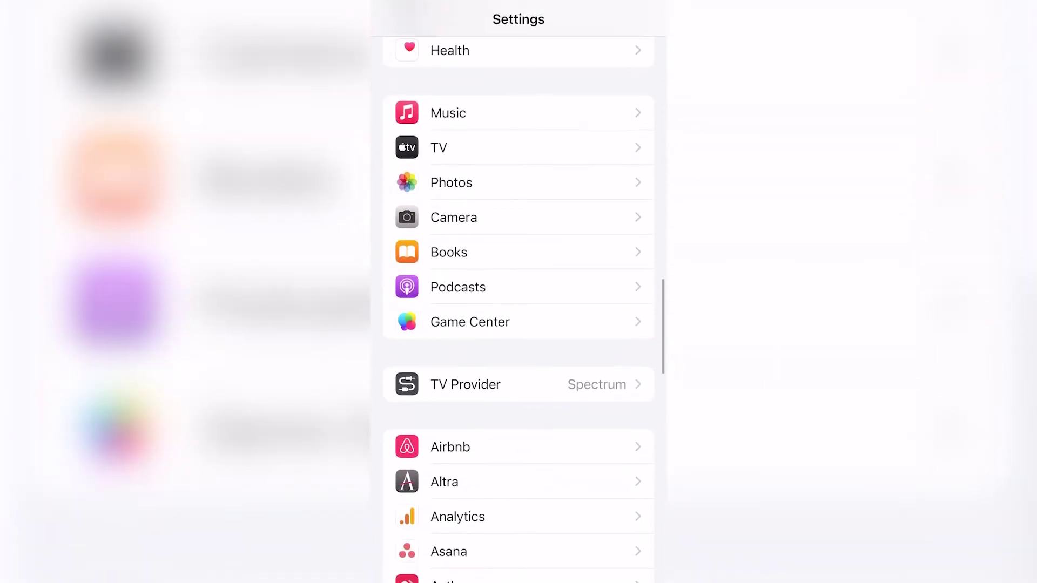
{"action": "left_click", "coordinate": [453, 223]}
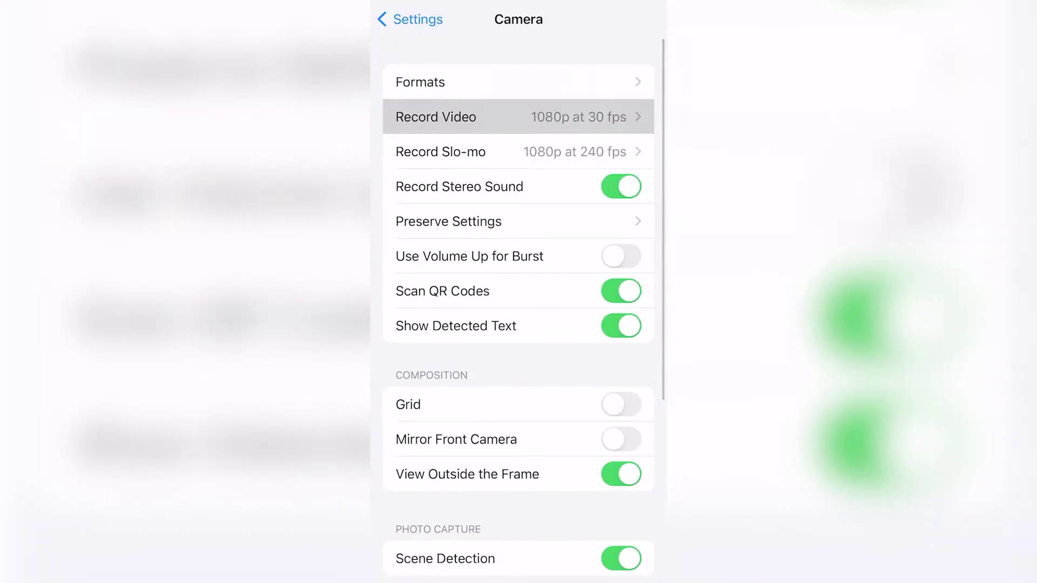
{"action": "left_click", "coordinate": [435, 117]}
{"action": "scroll", "coordinate": [518, 292], "scroll_direction": "down", "scroll_amount": 1}
{"action": "scroll", "coordinate": [518, 292], "scroll_direction": "down", "scroll_amount": 3}
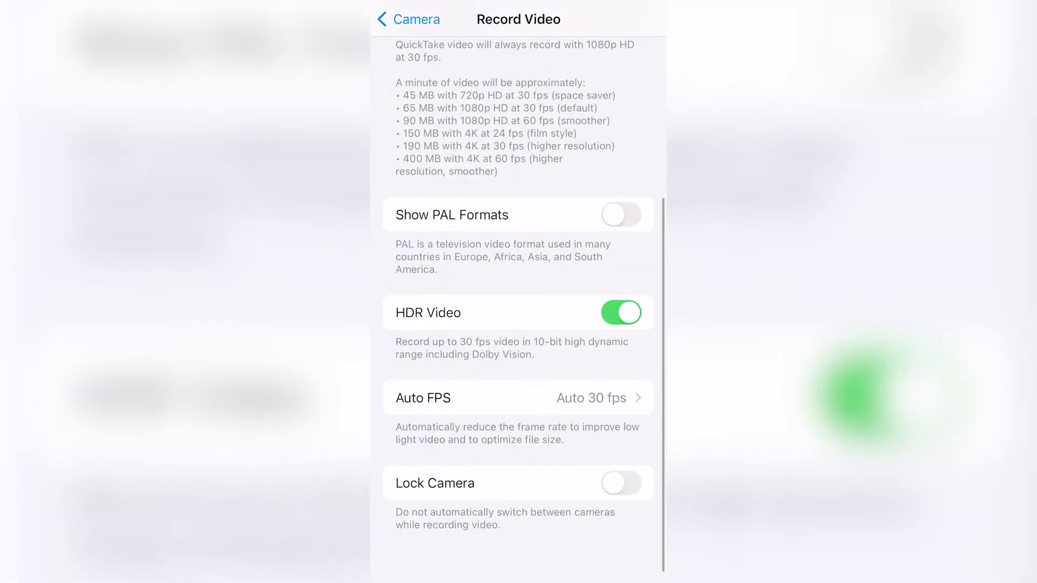
{"action": "left_click", "coordinate": [621, 338]}
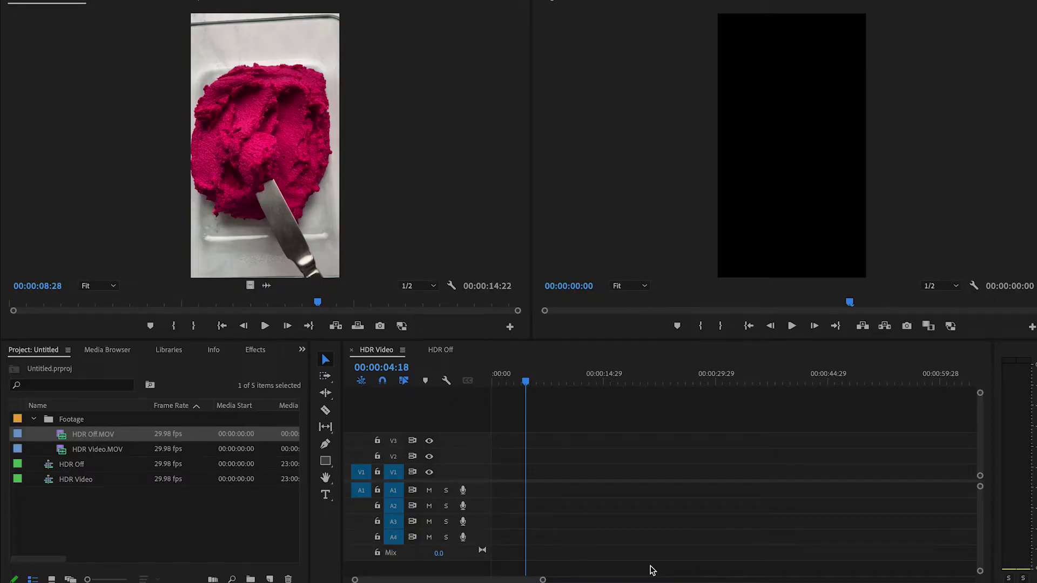
{"action": "right_click", "coordinate": [68, 435]}
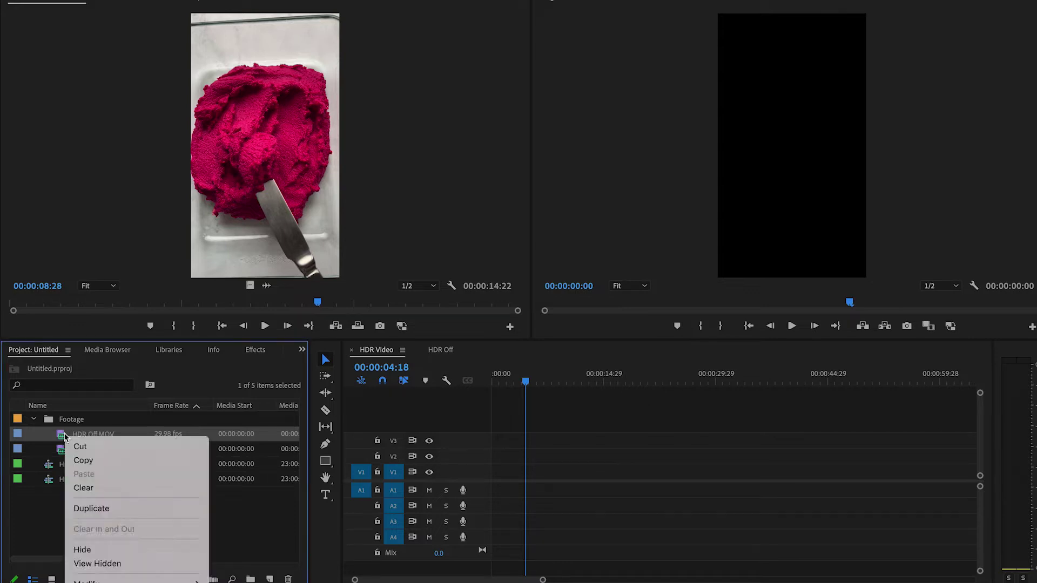
{"action": "scroll", "coordinate": [124, 502], "scroll_direction": "down", "scroll_amount": 5}
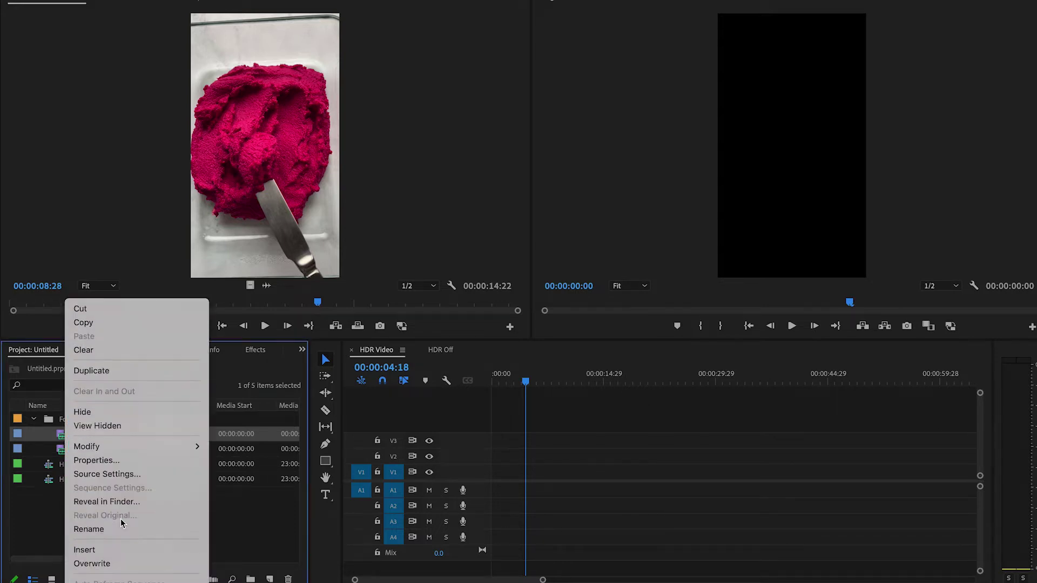
{"action": "left_click", "coordinate": [122, 447]}
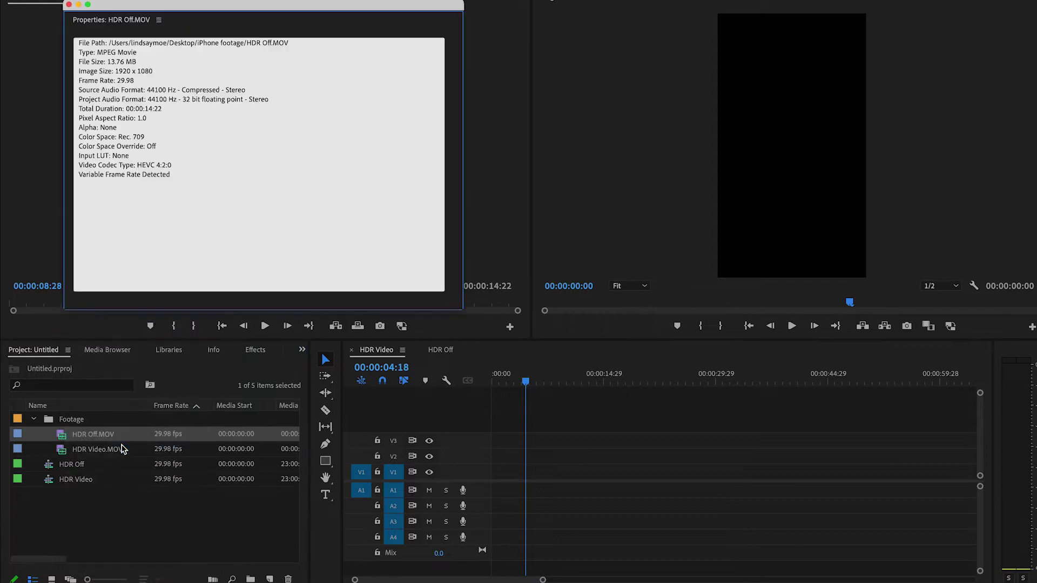
{"action": "left_click_drag", "start_coordinate": [82, 137], "coordinate": [147, 138]}
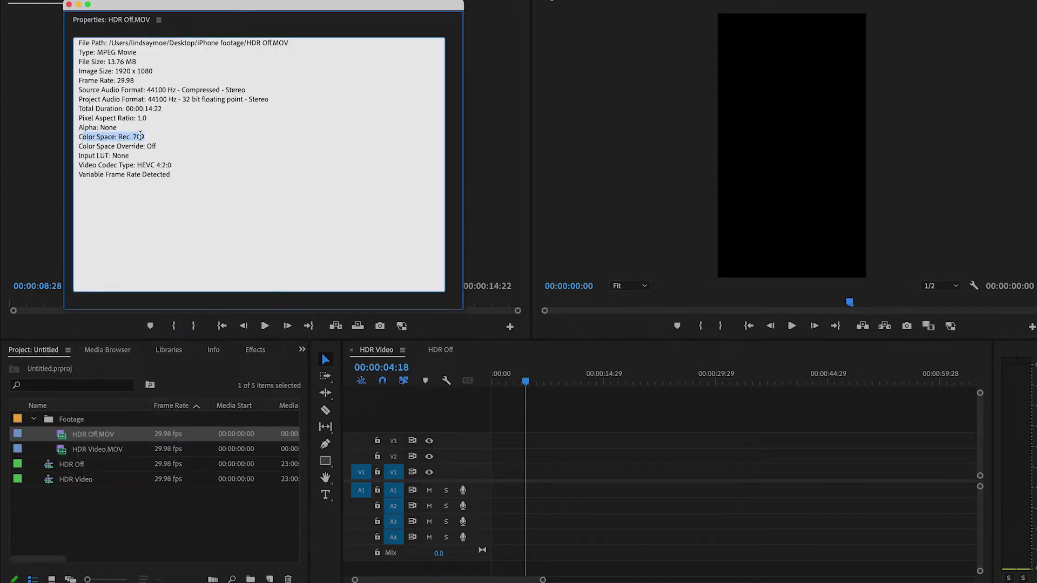
{"action": "left_click", "coordinate": [69, 5]}
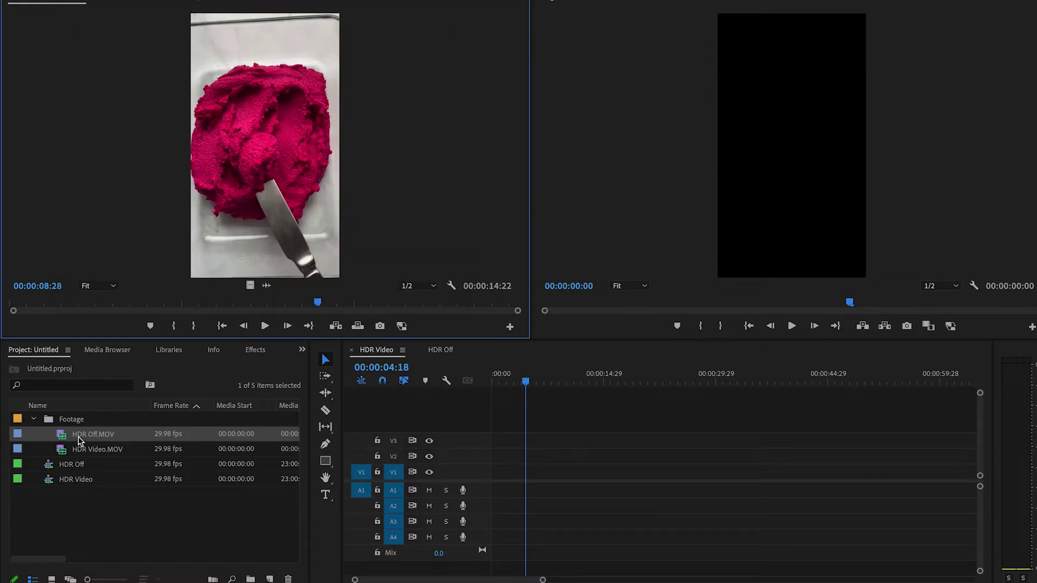
{"action": "right_click", "coordinate": [80, 453]}
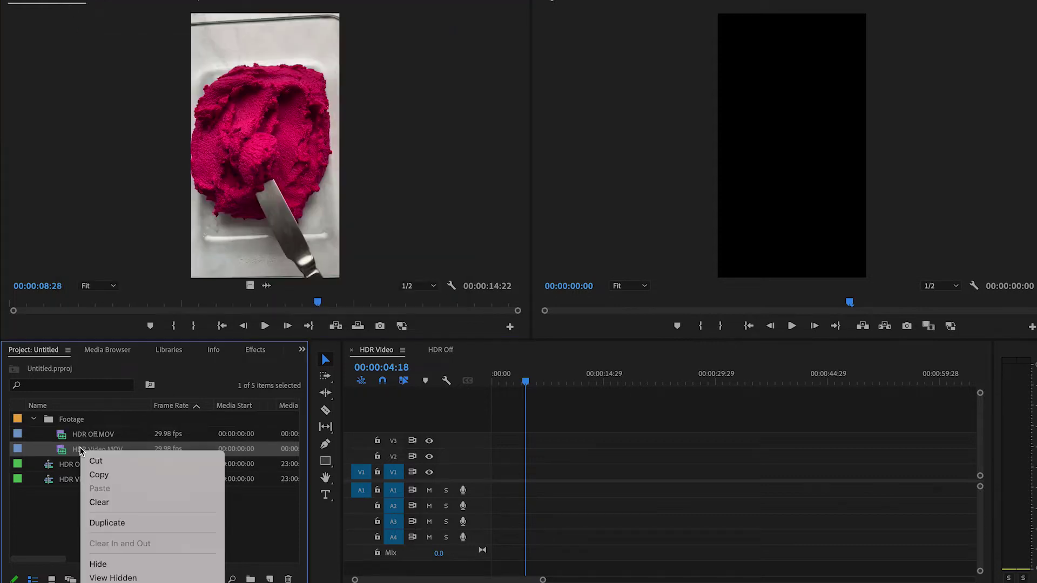
{"action": "left_click", "coordinate": [134, 488]}
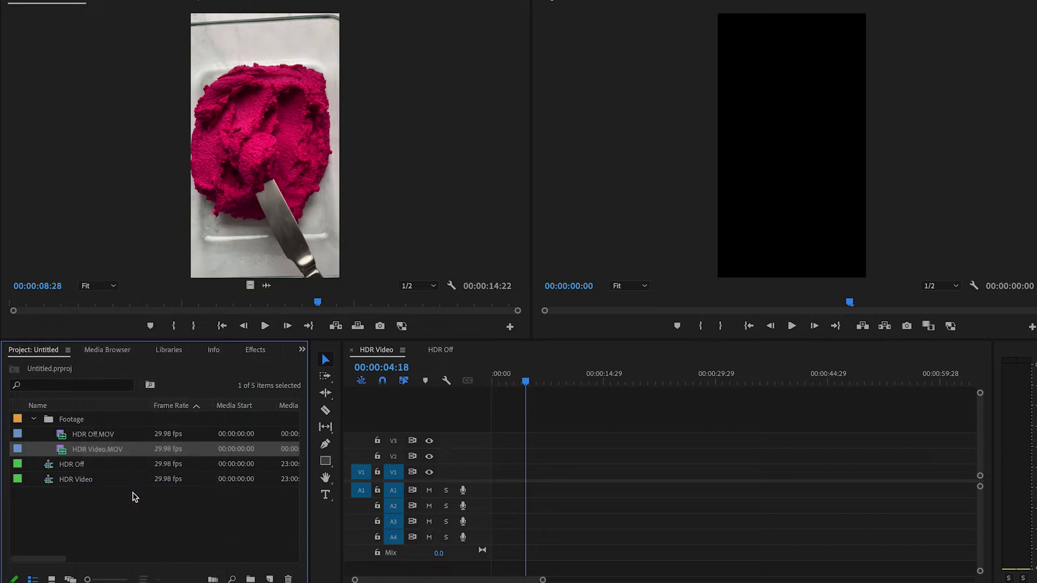
{"action": "left_click_drag", "start_coordinate": [119, 137], "coordinate": [166, 137]}
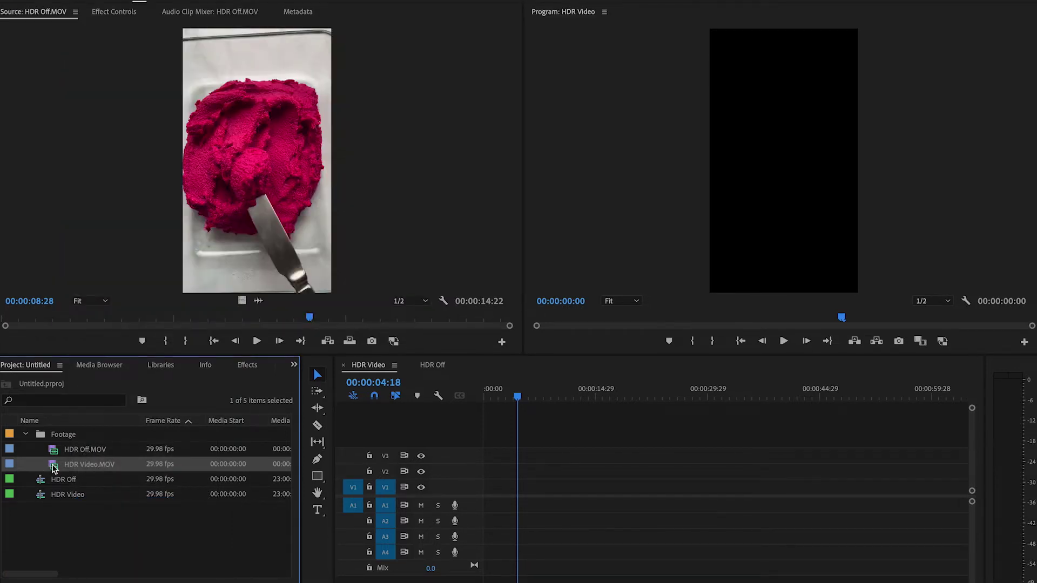
Compare HDR Video.MOV and HDR Off.MOV in the Source monitor, then put HDR Video.MOV on V1 at 00:00.
{"action": "double_click", "coordinate": [54, 467]}
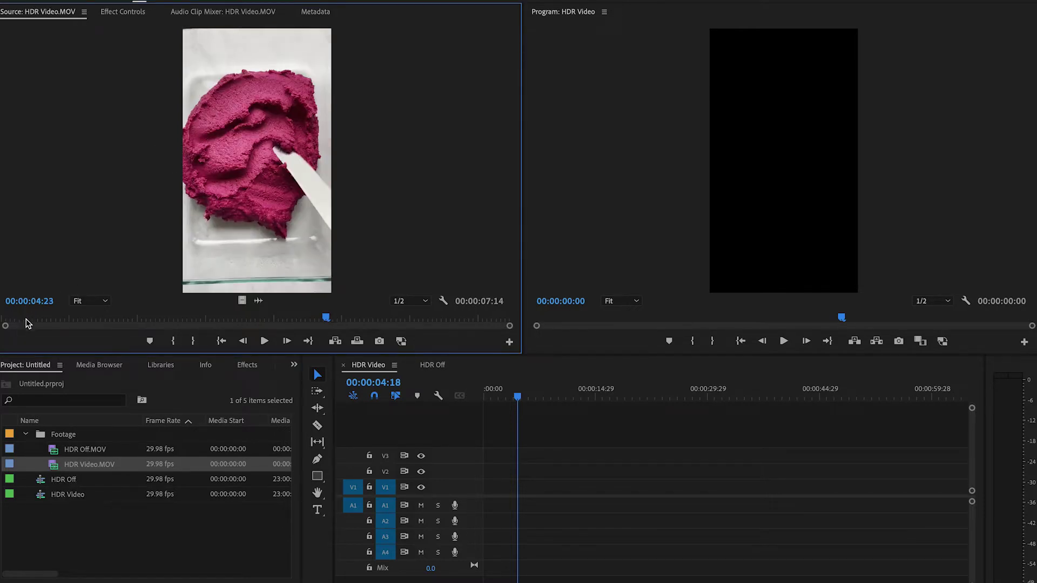
{"action": "left_click_drag", "start_coordinate": [115, 319], "coordinate": [251, 340]}
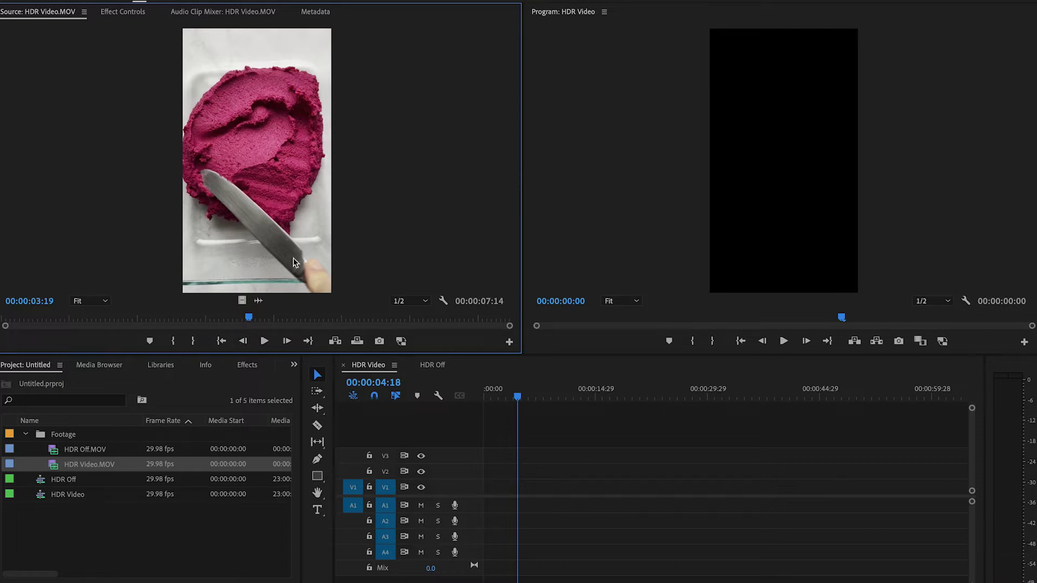
{"action": "double_click", "coordinate": [57, 451]}
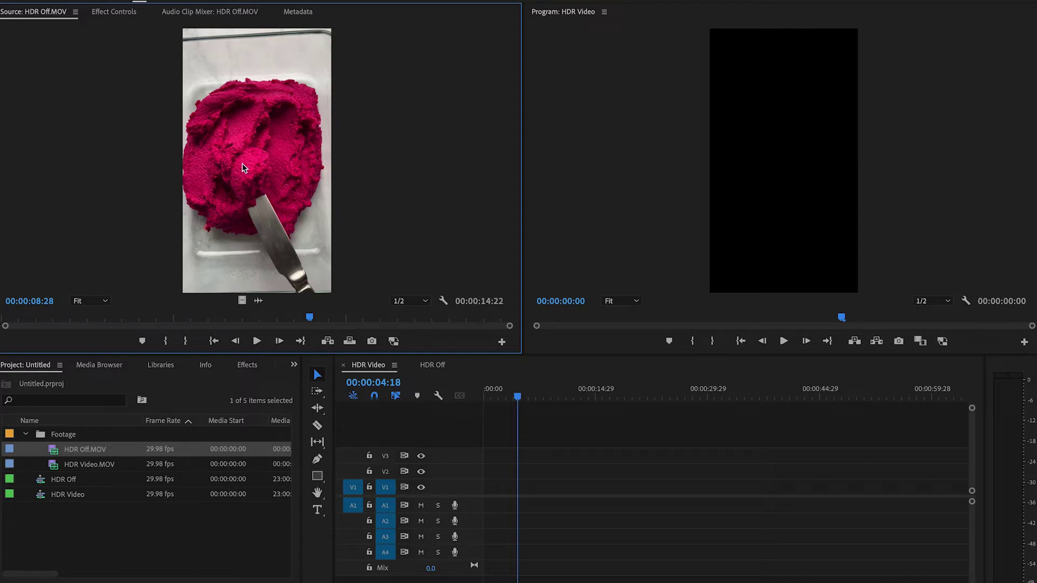
{"action": "left_click", "coordinate": [109, 320]}
{"action": "left_click_drag", "start_coordinate": [119, 323], "coordinate": [226, 321]}
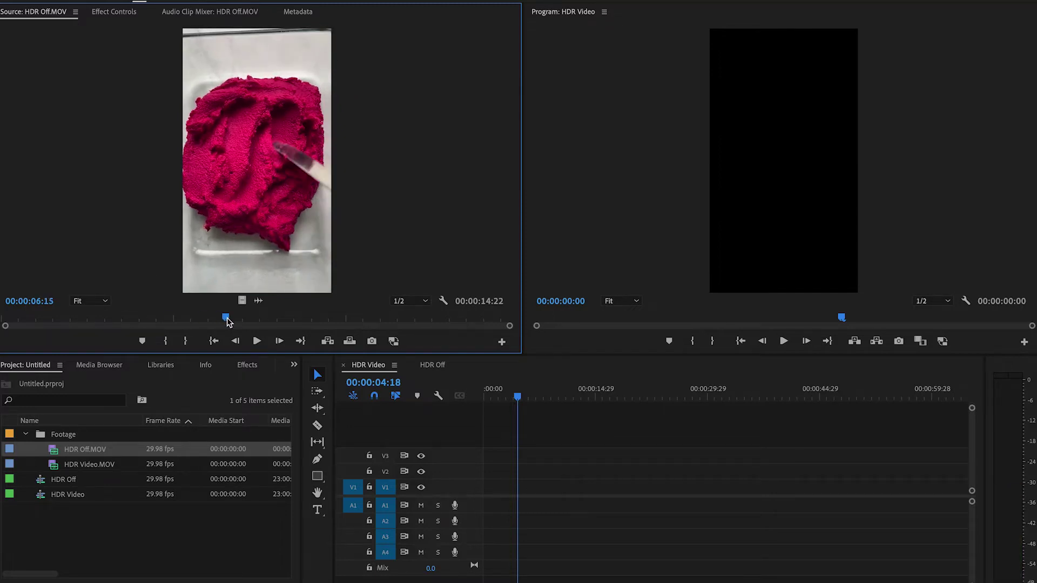
{"action": "double_click", "coordinate": [53, 465]}
{"action": "left_click_drag", "start_coordinate": [242, 301], "coordinate": [477, 491]}
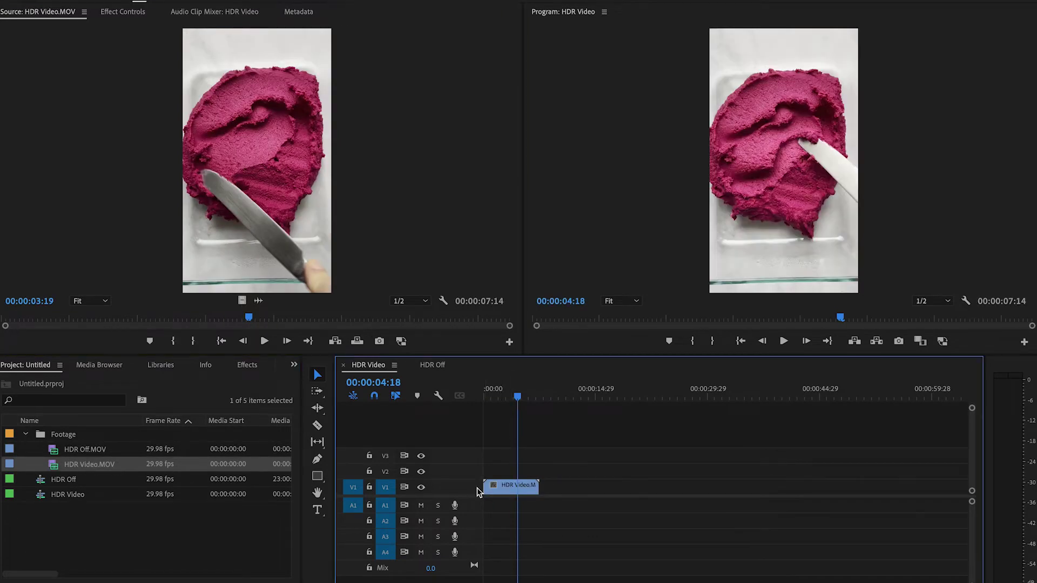
Mark the HDR Video clip's full range and set the export file name to 'HDR Video Export'.
{"action": "left_click", "coordinate": [504, 397]}
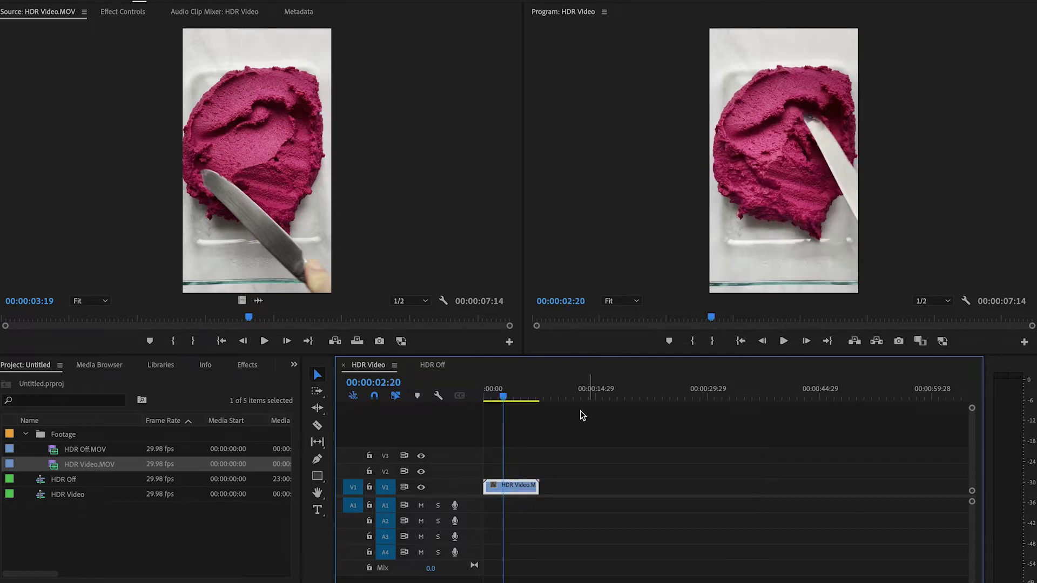
{"action": "left_click", "coordinate": [554, 390]}
{"action": "key", "text": "End"}
{"action": "key", "text": "o"}
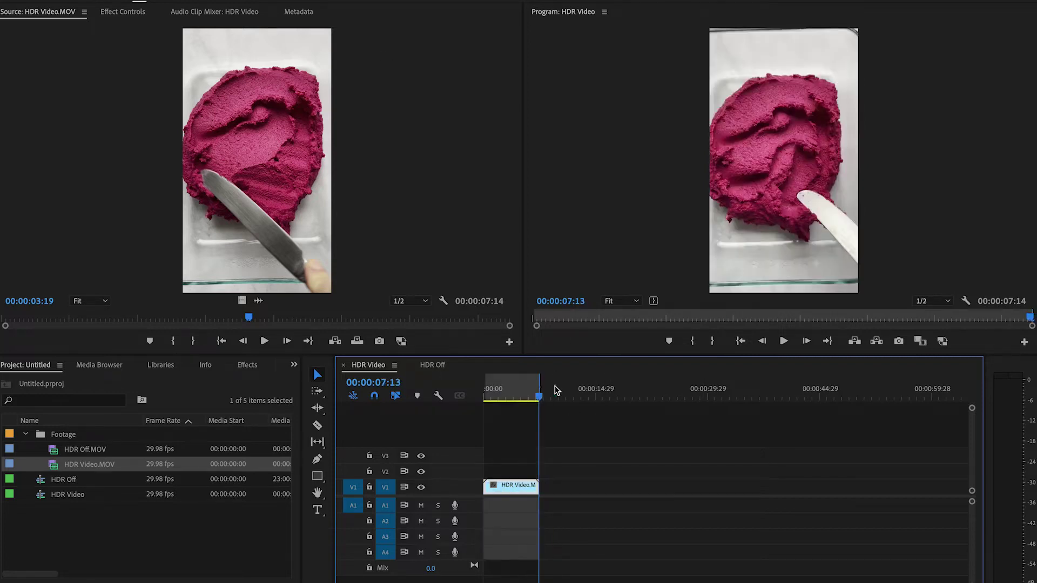
{"action": "key", "text": "super+m"}
{"action": "left_click", "coordinate": [312, 50]}
{"action": "type", "text": "Export"}
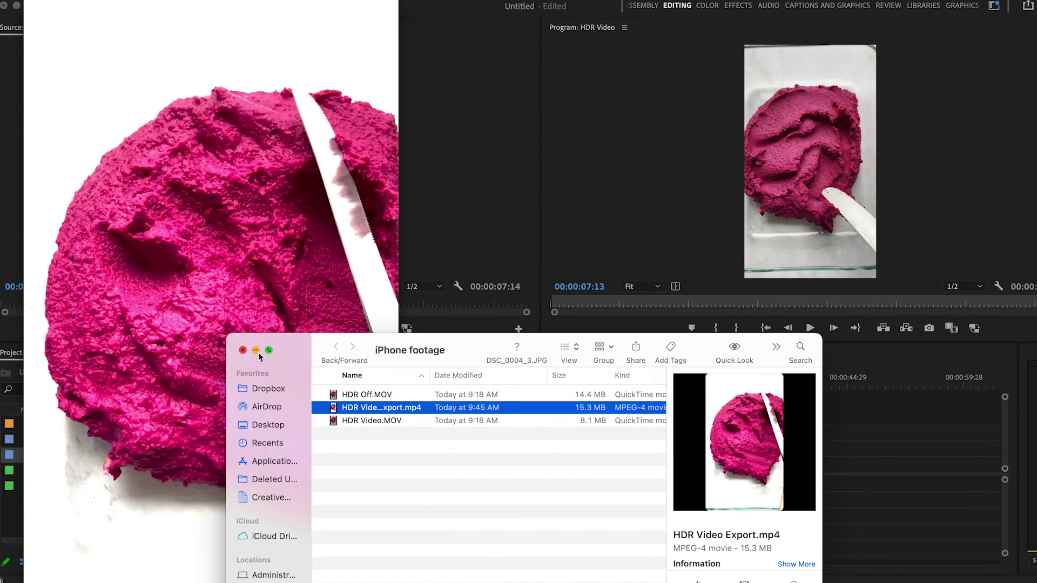
Scrub HDR Video Export.mp4 to about five seconds in QuickTime Player, then close it.
{"action": "left_click", "coordinate": [255, 350]}
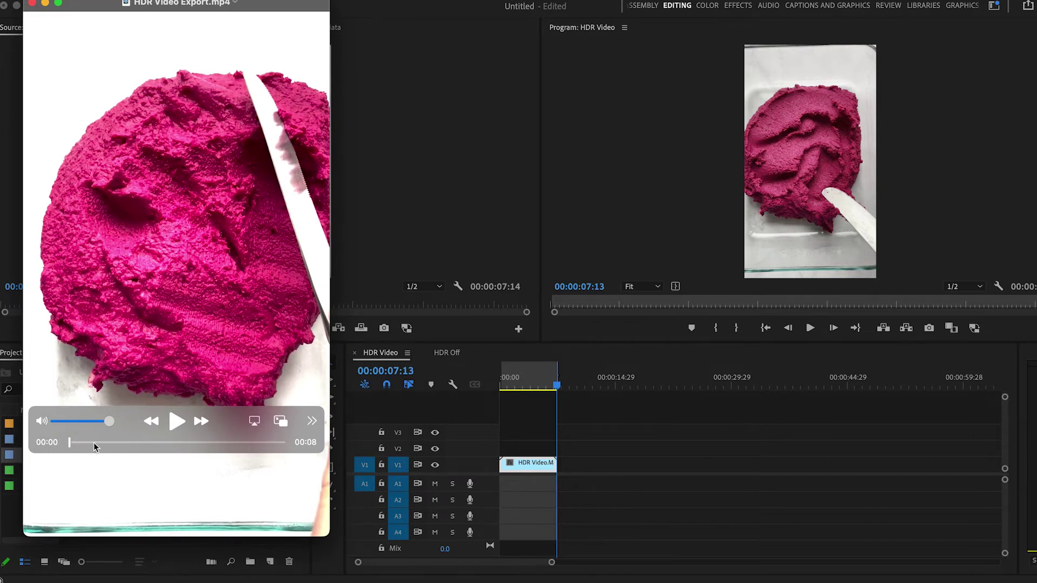
{"action": "left_click_drag", "start_coordinate": [70, 443], "coordinate": [226, 450]}
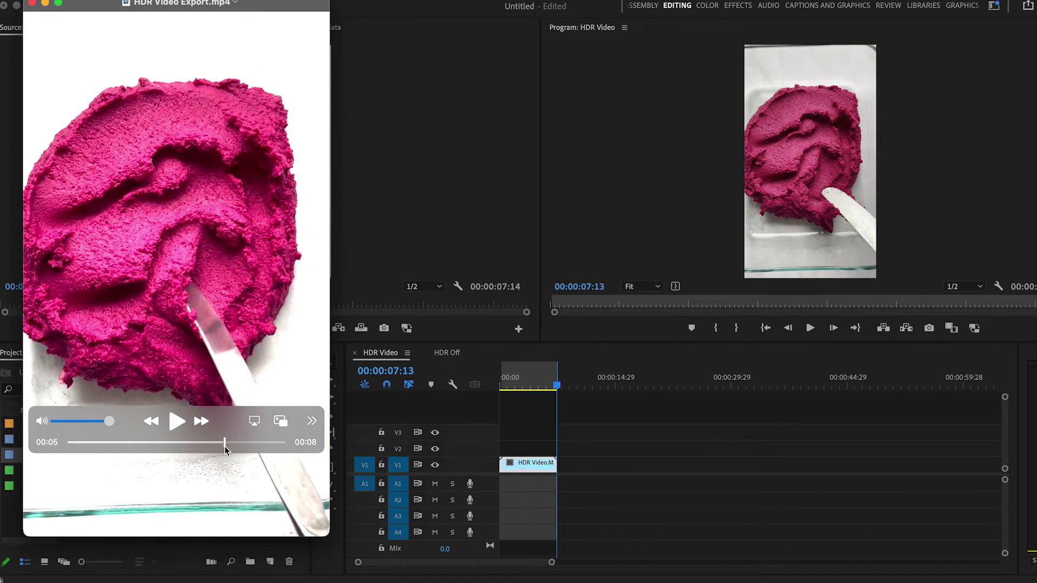
{"action": "left_click", "coordinate": [32, 4]}
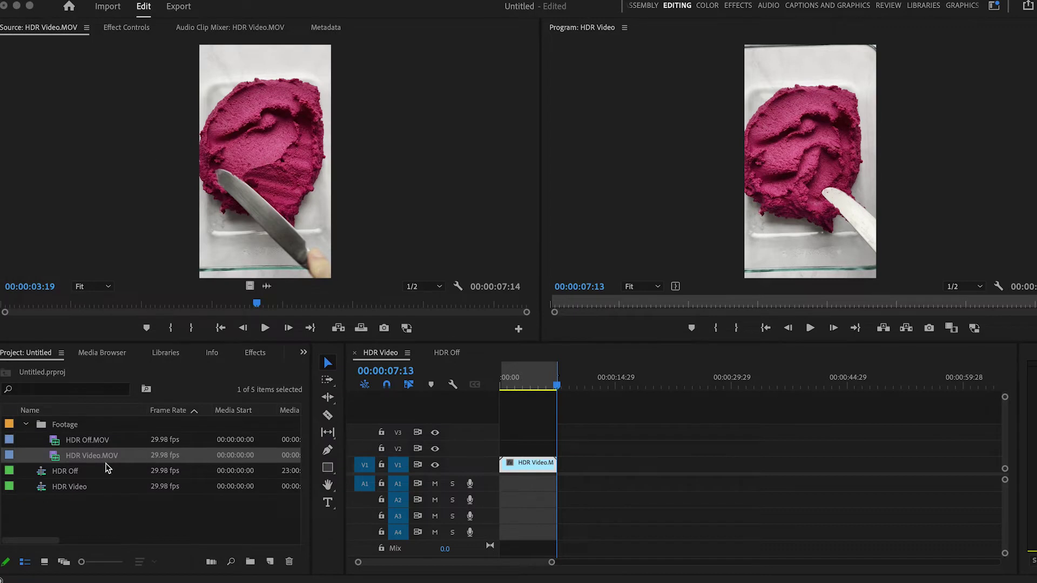
Add HDR Off.MOV's video only to V1 at the start of the HDR Off sequence and check a frame.
{"action": "double_click", "coordinate": [56, 441]}
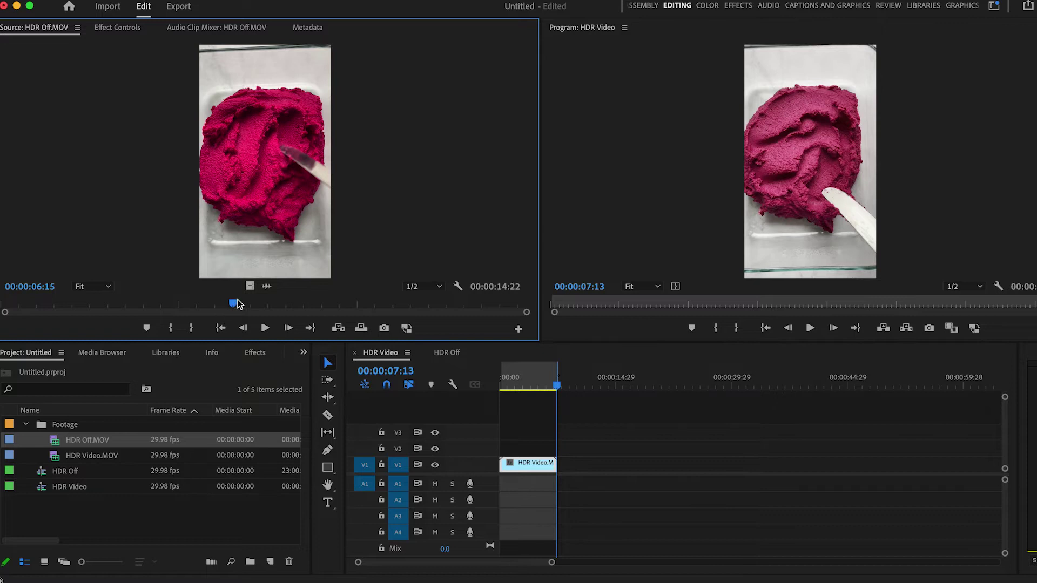
{"action": "left_click", "coordinate": [449, 354]}
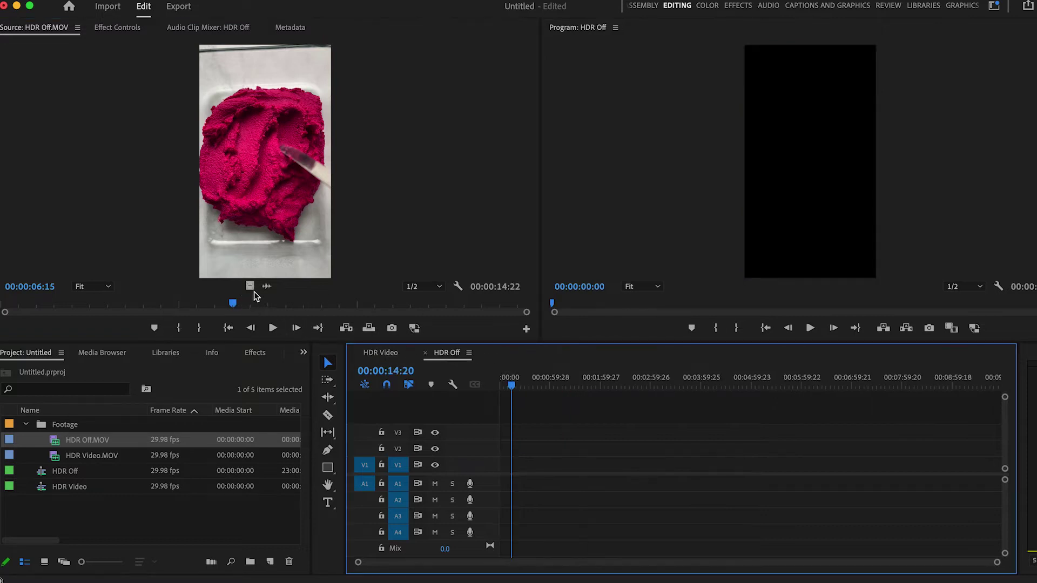
{"action": "left_click_drag", "start_coordinate": [250, 287], "coordinate": [505, 465]}
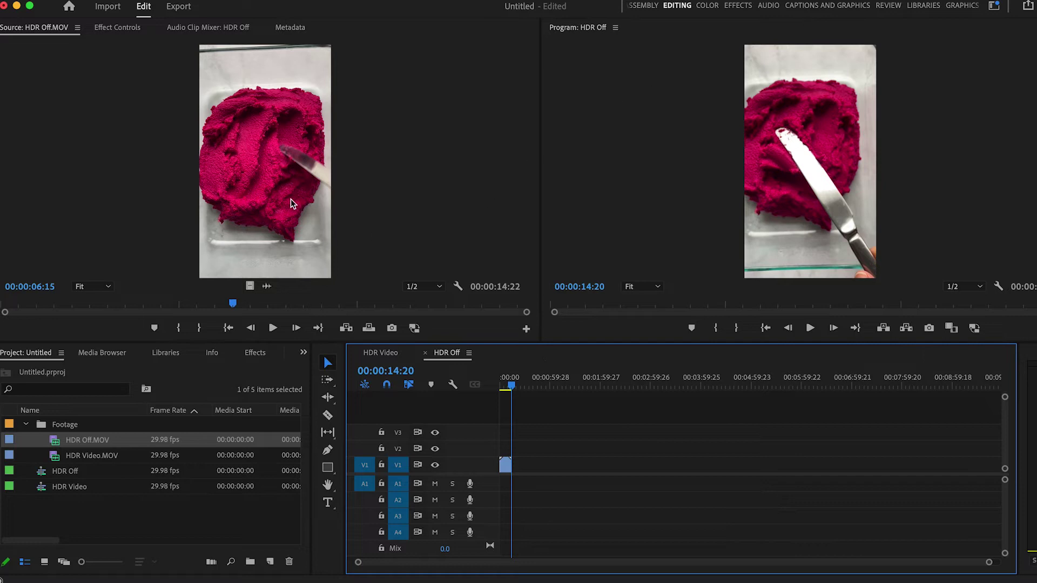
{"action": "mouse_move", "coordinate": [509, 387]}
{"action": "left_mouse_down"}
{"action": "mouse_move", "coordinate": [523, 388]}
{"action": "mouse_move", "coordinate": [505, 388]}
{"action": "left_mouse_up"}
Export the HDR Off sequence with the file name 'HDR Off Export'.
{"action": "left_click", "coordinate": [178, 6]}
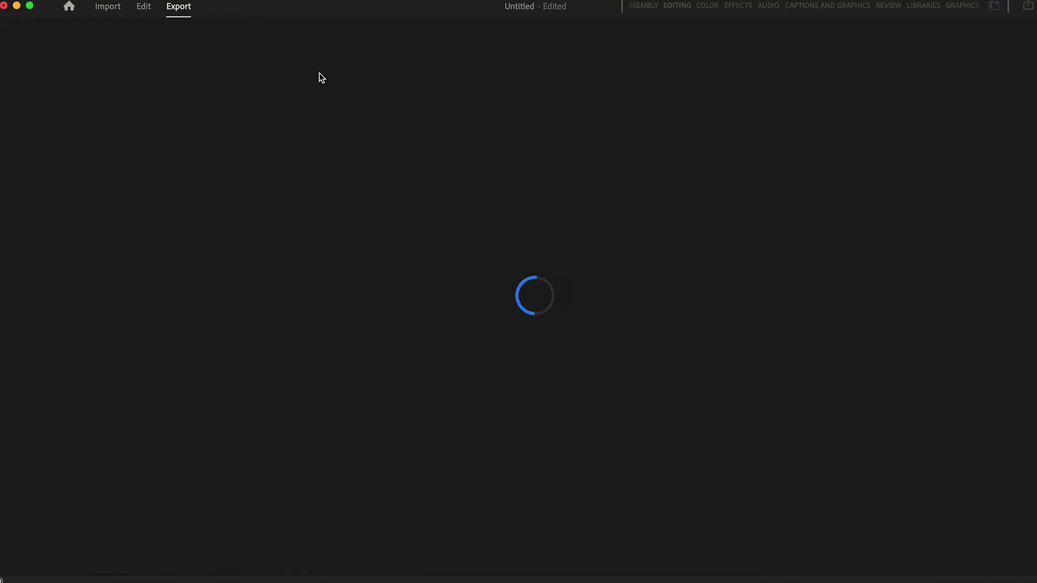
{"action": "left_click", "coordinate": [313, 66]}
{"action": "type", "text": "Expoo.mp4"}
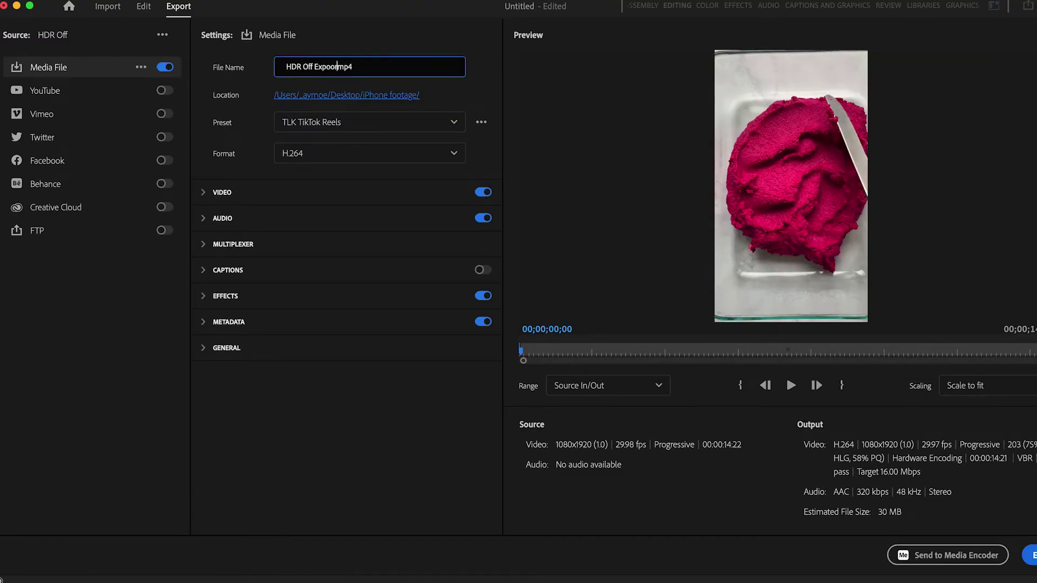
{"action": "key", "text": "BackSpace"}
{"action": "type", "text": "rt"}
{"action": "left_click", "coordinate": [1030, 555]}
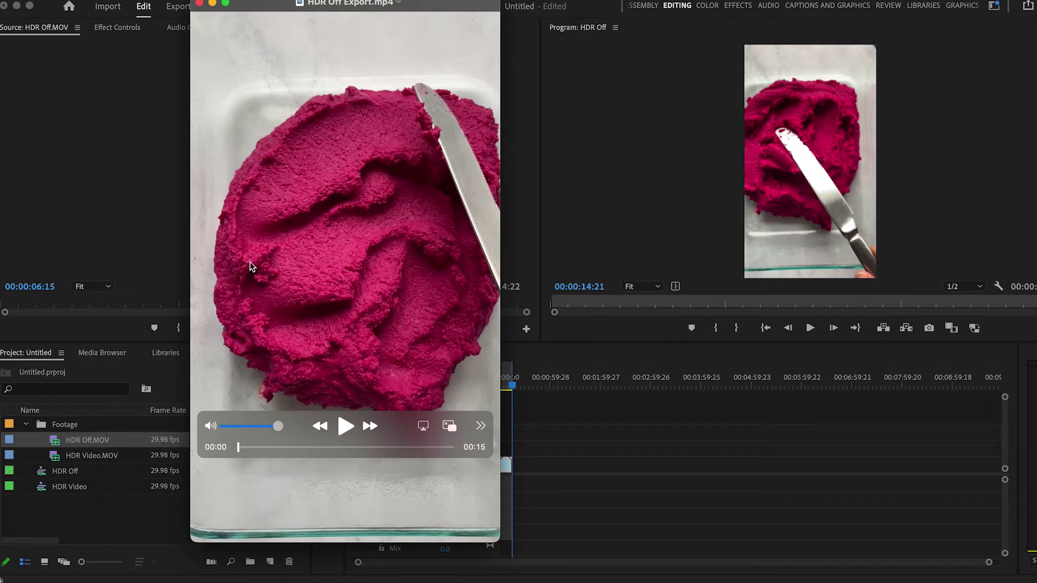
Play HDR Off Export to its end, shrink its player, and scrub HDR Video Export alongside it on the right.
{"action": "left_click_drag", "start_coordinate": [247, 448], "coordinate": [409, 454]}
{"action": "left_click_drag", "start_coordinate": [75, 108], "coordinate": [100, 108]}
{"action": "left_click_drag", "start_coordinate": [169, 5], "coordinate": [597, 19]}
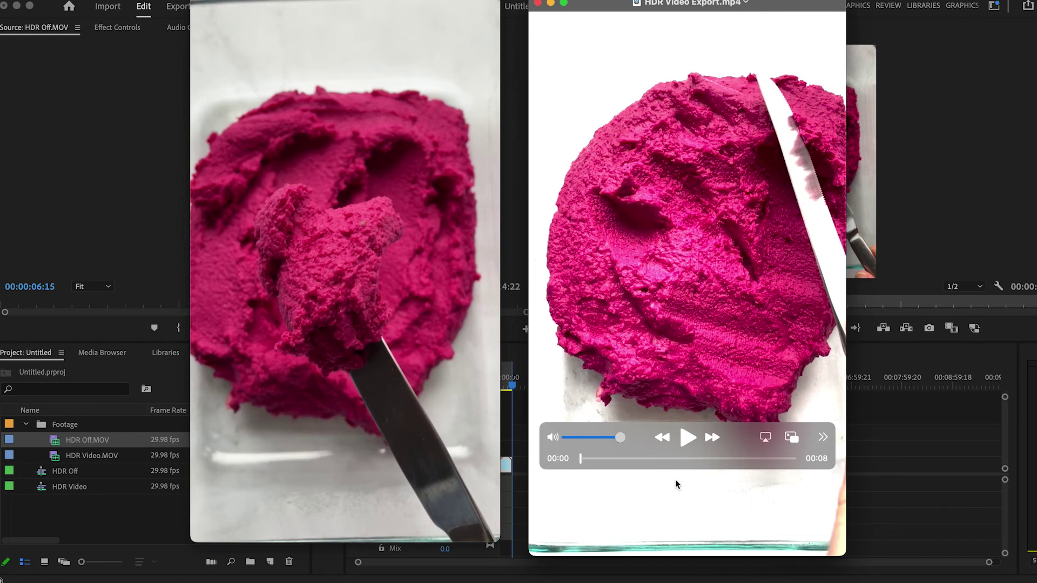
{"action": "left_click_drag", "start_coordinate": [592, 458], "coordinate": [721, 444]}
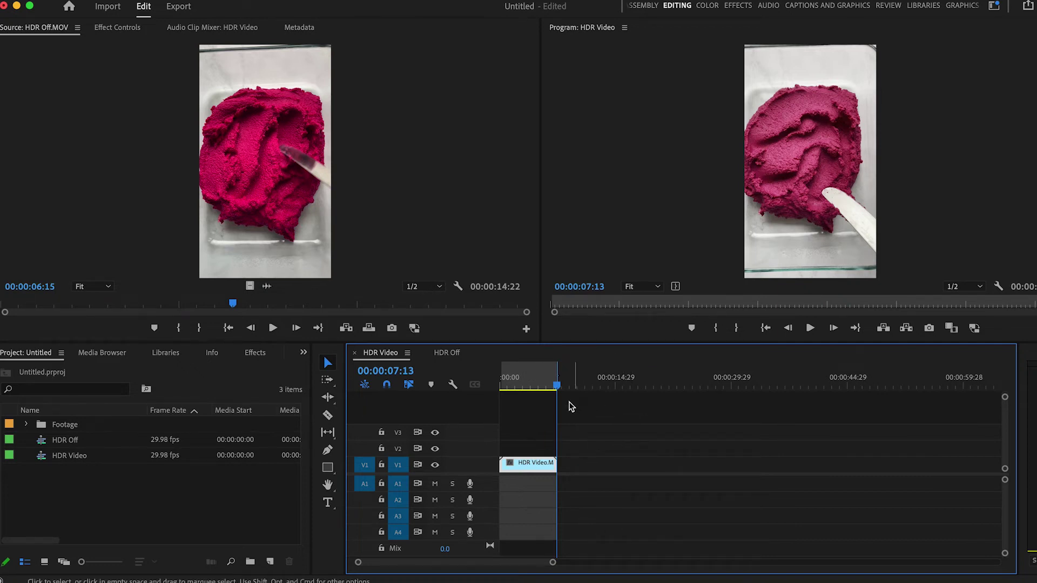
Scrub the HDR Video sequence to an earlier frame and locate HDR Video.MOV in the Footage bin.
{"action": "mouse_move", "coordinate": [535, 379]}
{"action": "left_mouse_down"}
{"action": "mouse_move", "coordinate": [511, 379]}
{"action": "mouse_move", "coordinate": [571, 383]}
{"action": "mouse_move", "coordinate": [544, 383]}
{"action": "left_mouse_up"}
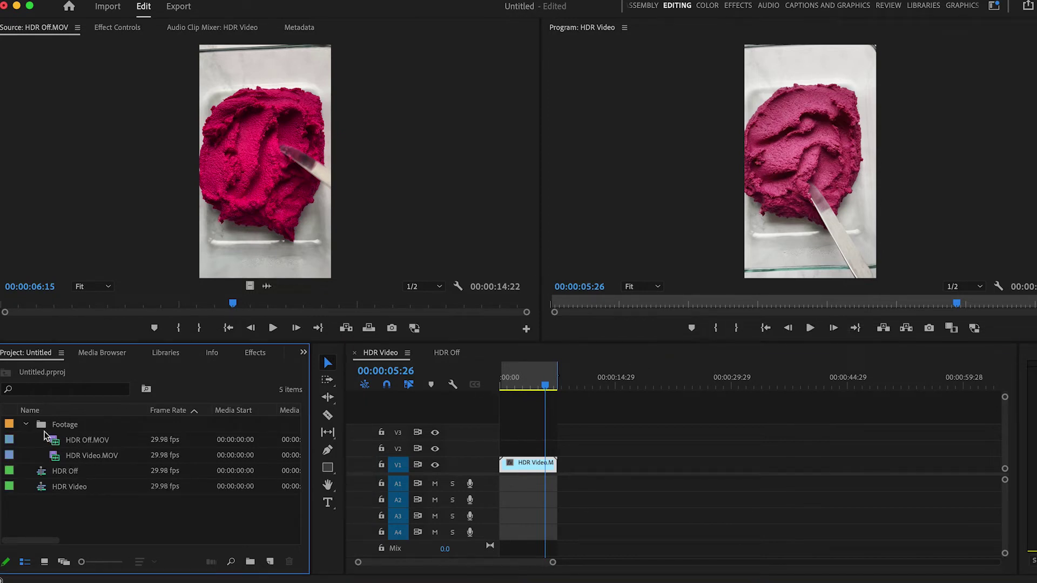
{"action": "mouse_move", "coordinate": [57, 457]}
Interpret HDR Video.MOV with a Color Space Override set to Rec. 2020.
{"action": "right_click", "coordinate": [56, 461]}
{"action": "scroll", "coordinate": [114, 484], "scroll_direction": "down", "scroll_amount": 3}
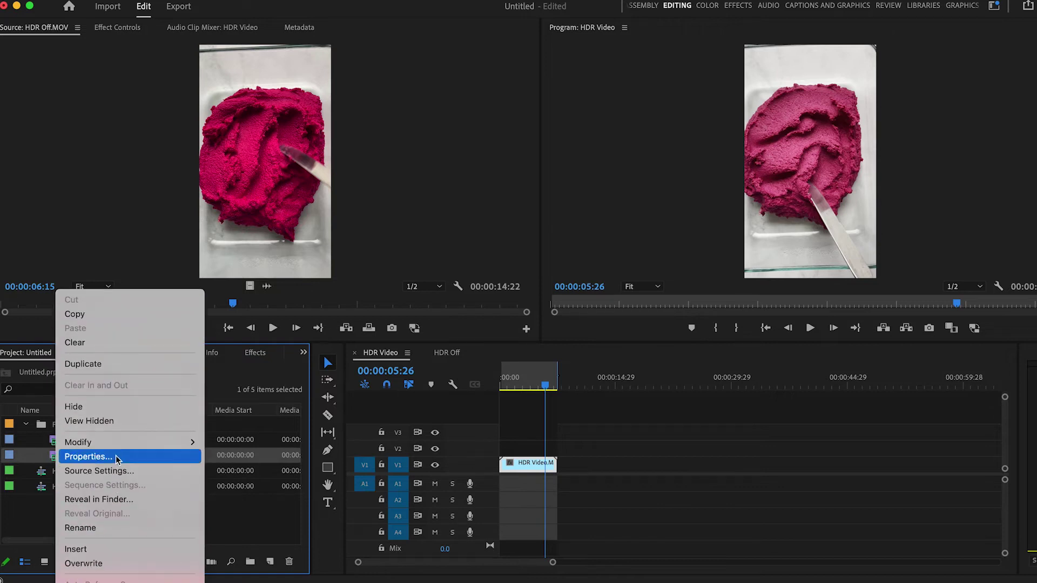
{"action": "mouse_move", "coordinate": [115, 441]}
{"action": "left_click", "coordinate": [244, 456]}
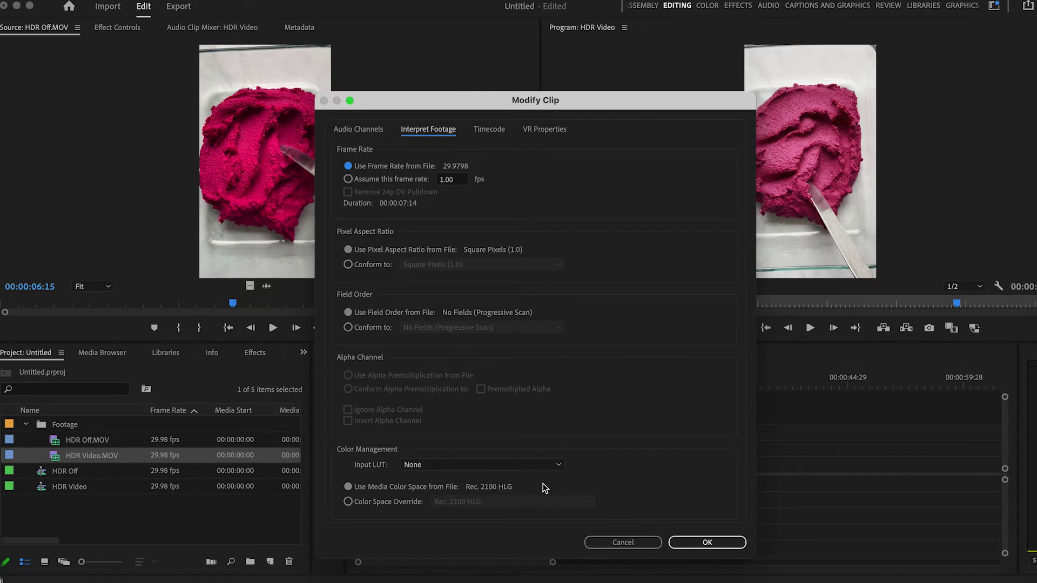
{"action": "left_click", "coordinate": [348, 501]}
{"action": "left_click", "coordinate": [497, 502]}
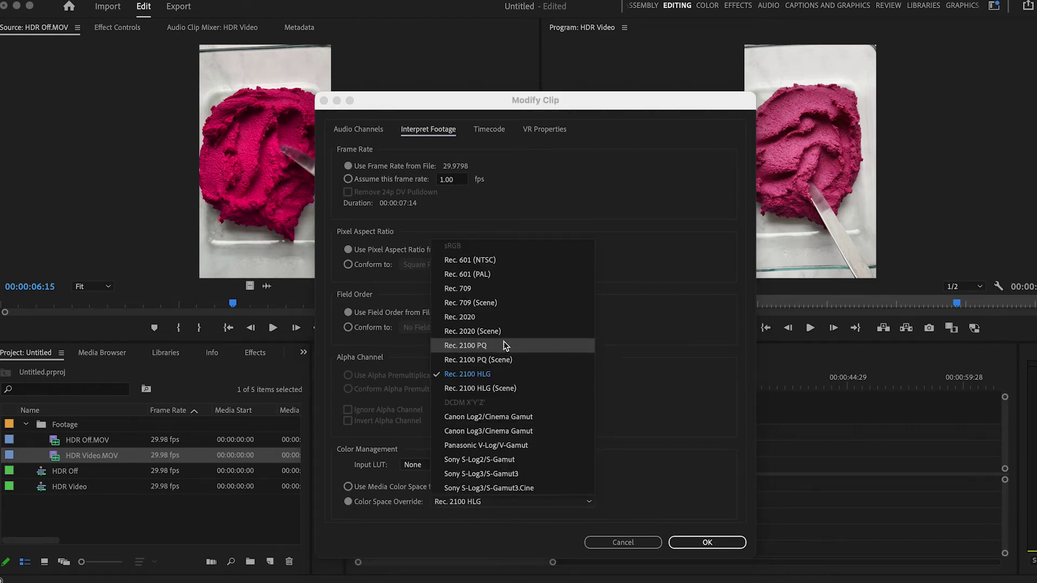
{"action": "left_click", "coordinate": [502, 319]}
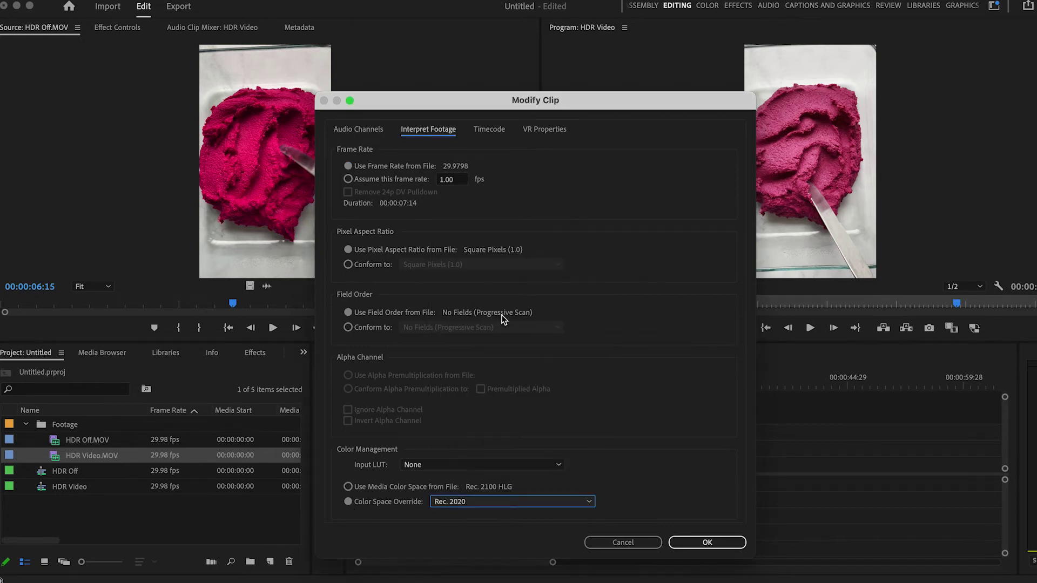
{"action": "left_click", "coordinate": [707, 542]}
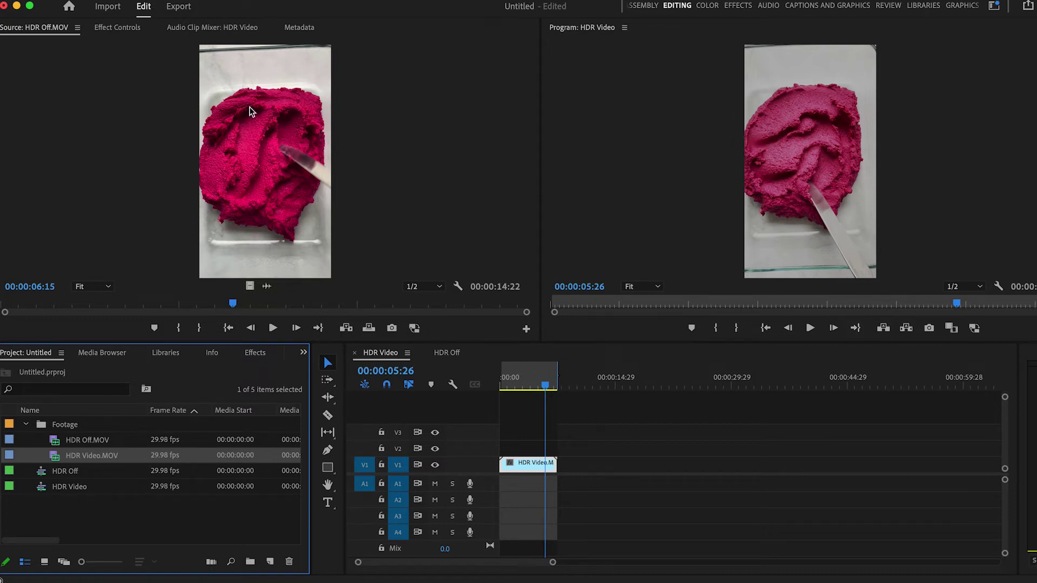
Export the HDR Video sequence under the file name 'HDR Video Export 2'.
{"action": "left_click", "coordinate": [186, 8]}
{"action": "left_click", "coordinate": [322, 67]}
{"action": "type", "text": "Export 2"}
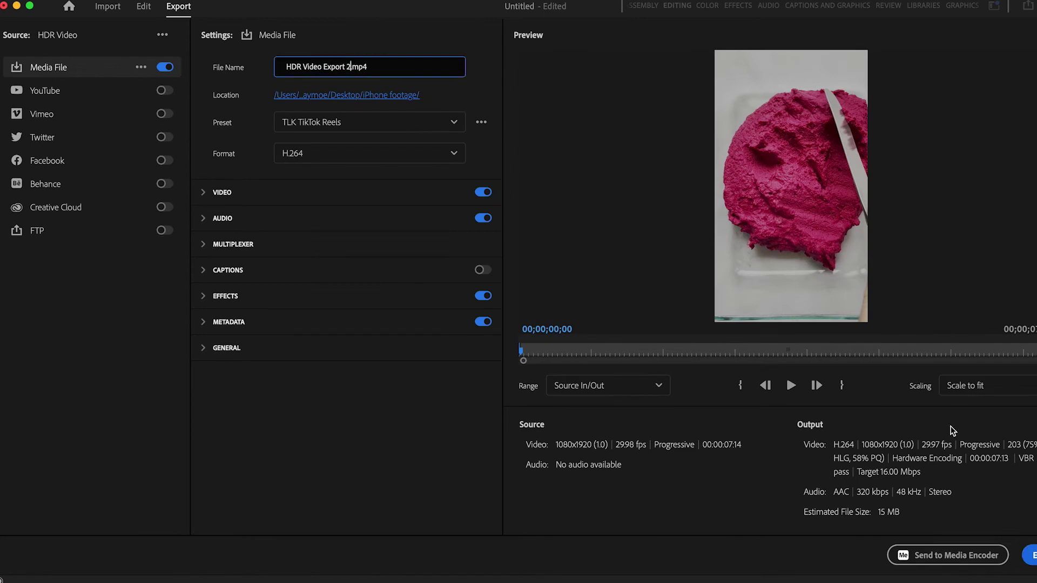
{"action": "left_click", "coordinate": [1031, 555]}
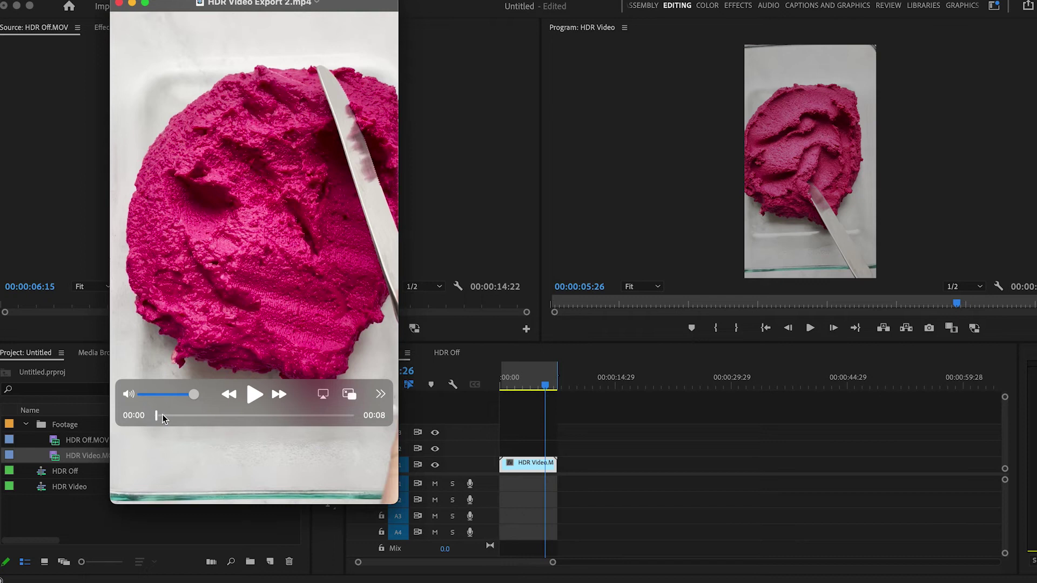
Preview Export 2's opening seconds, then restore the HDR Video Export player, shrink it and move it right.
{"action": "left_click_drag", "start_coordinate": [162, 413], "coordinate": [233, 412]}
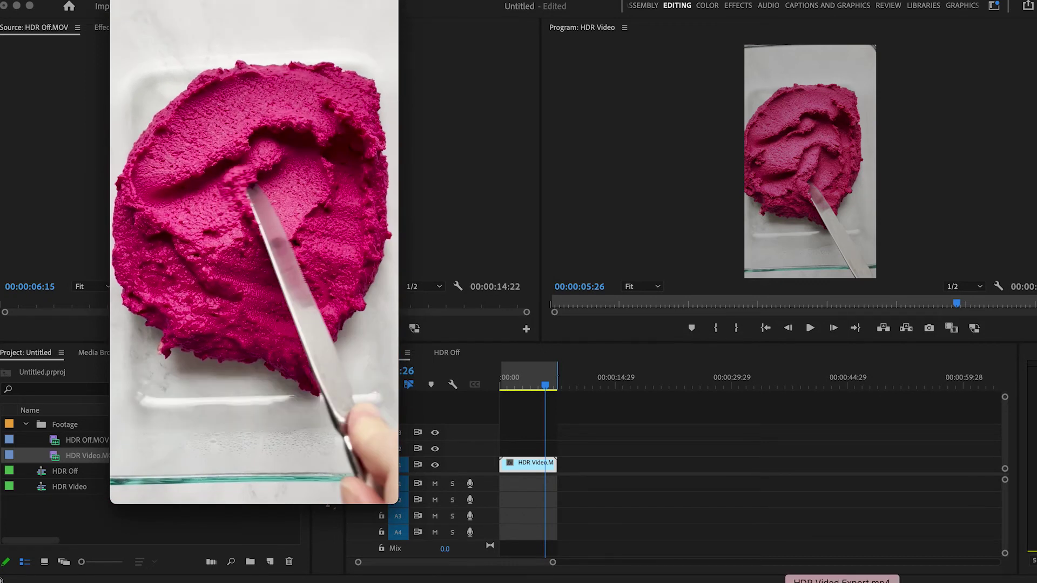
{"action": "left_click", "coordinate": [842, 580]}
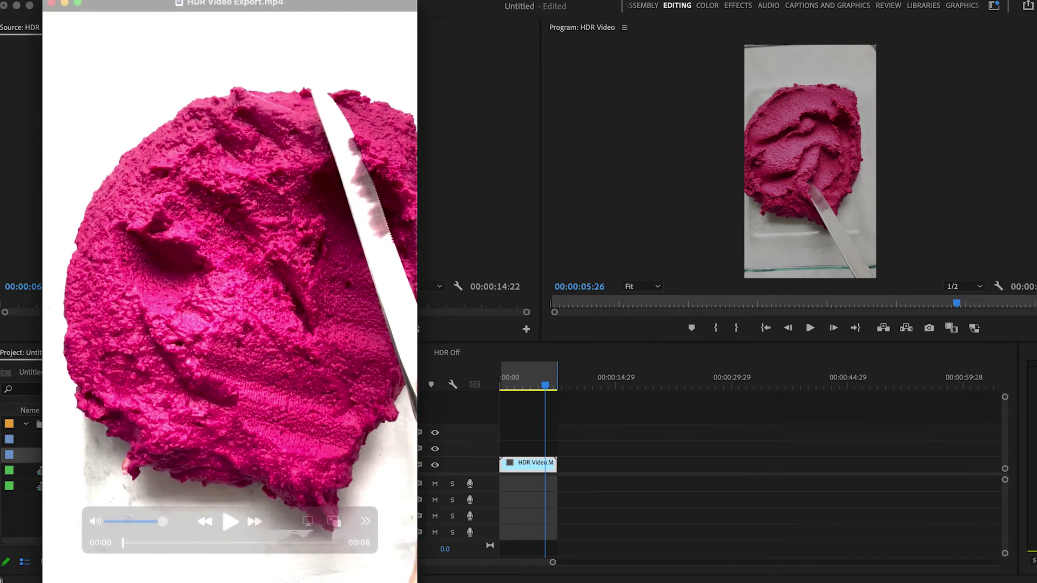
{"action": "left_click_drag", "start_coordinate": [43, 547], "coordinate": [124, 547]}
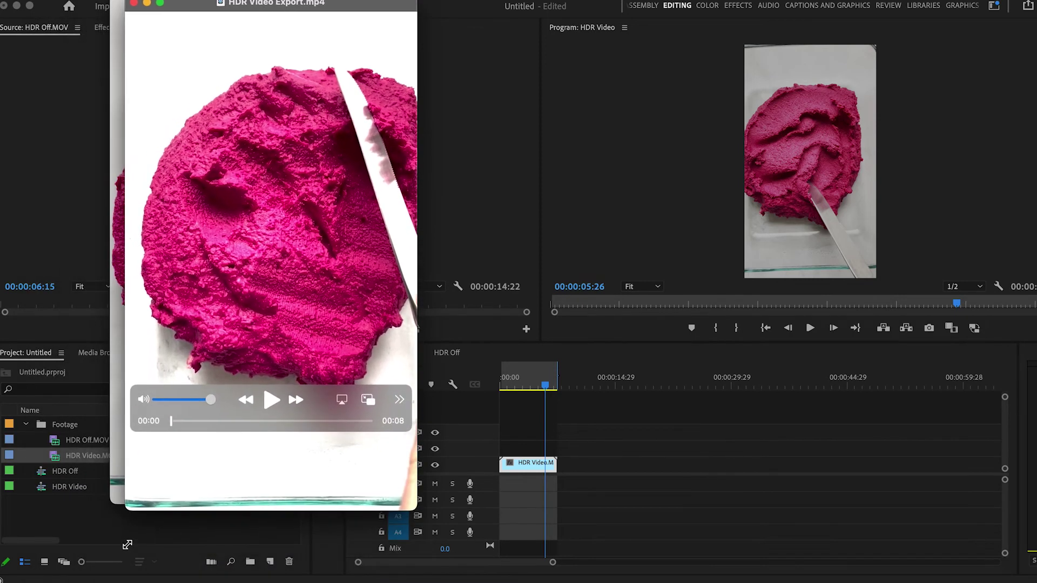
{"action": "left_click_drag", "start_coordinate": [184, 22], "coordinate": [489, 23]}
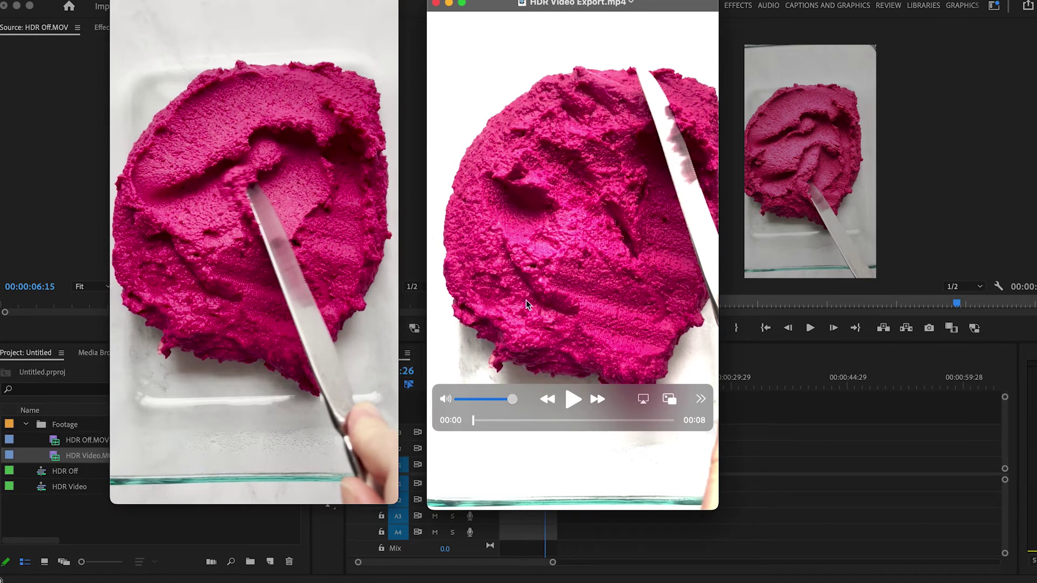
{"action": "mouse_move", "coordinate": [270, 113]}
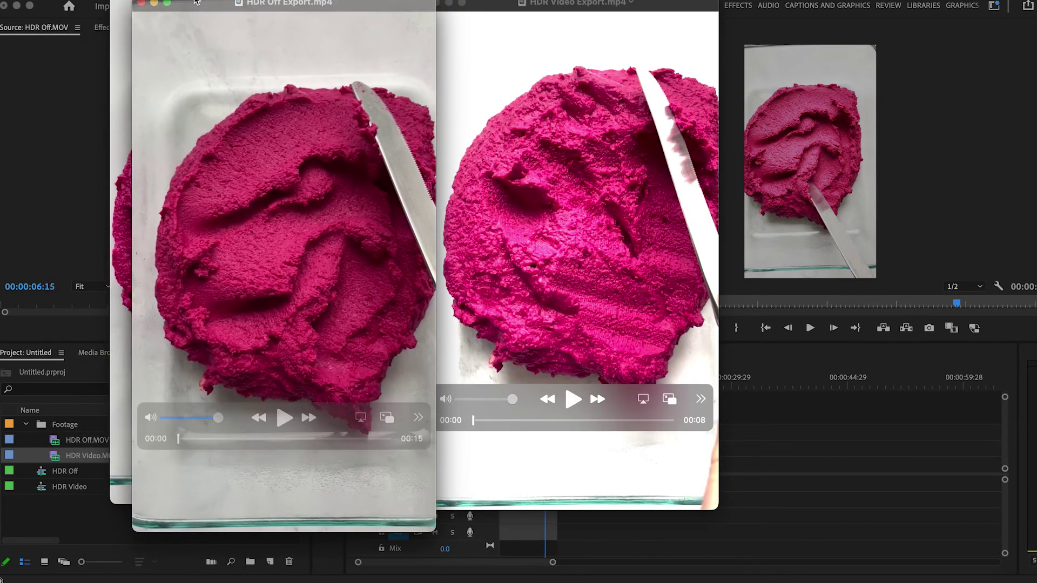
Move the HDR Off Export player to the far right, then close the HDR Video Export 2 player.
{"action": "left_click_drag", "start_coordinate": [196, 2], "coordinate": [812, 10]}
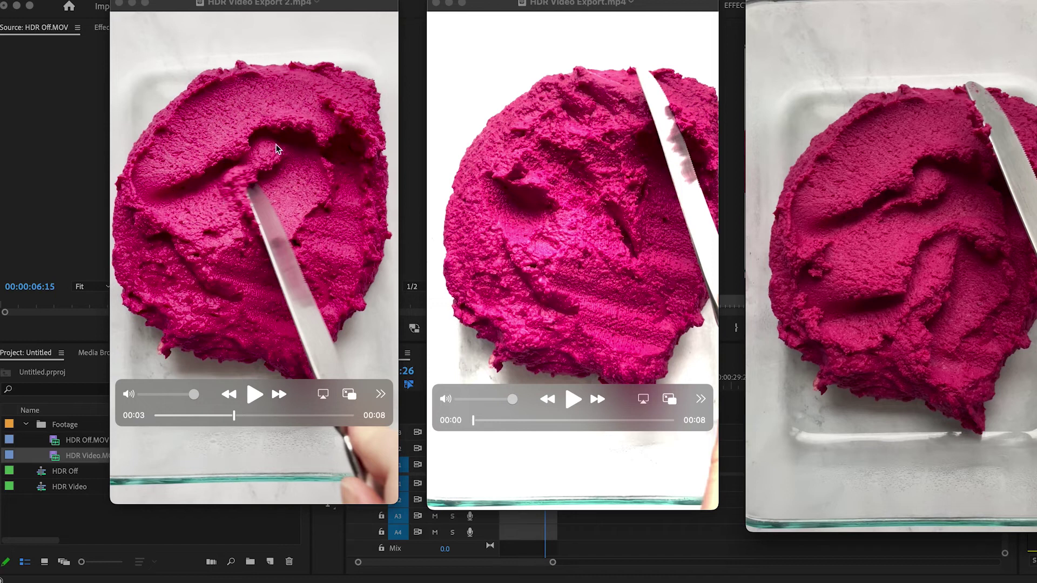
{"action": "left_click", "coordinate": [119, 3]}
Close the remaining QuickTime players, select HDR Video.MOV and HDR Off.MOV, and bring up Modify.
{"action": "left_click", "coordinate": [436, 3]}
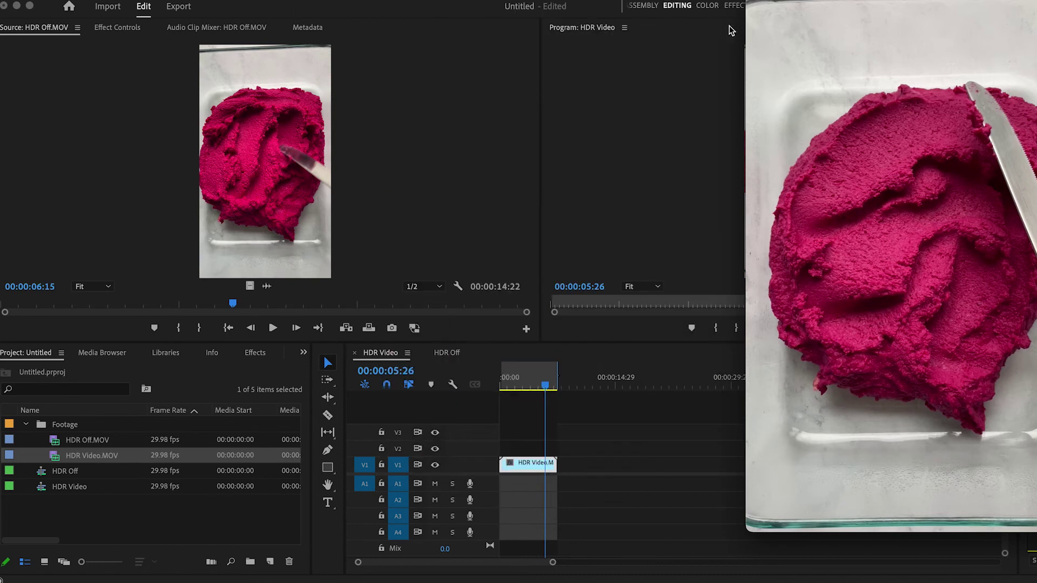
{"action": "left_click", "coordinate": [754, 3]}
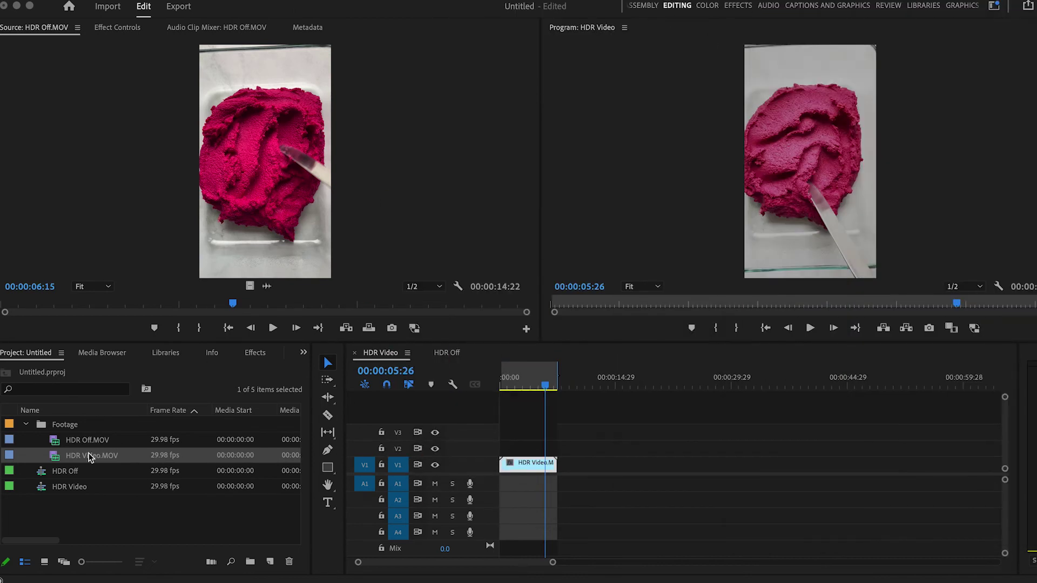
{"action": "left_click", "coordinate": [64, 440]}
{"action": "left_click", "coordinate": [64, 441], "text": "shift"}
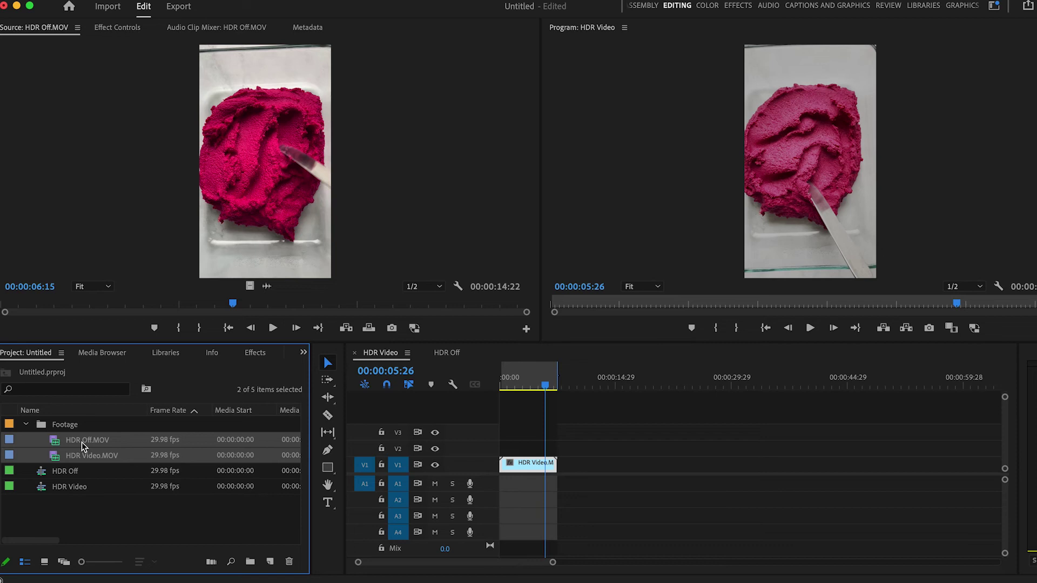
{"action": "right_click", "coordinate": [69, 442]}
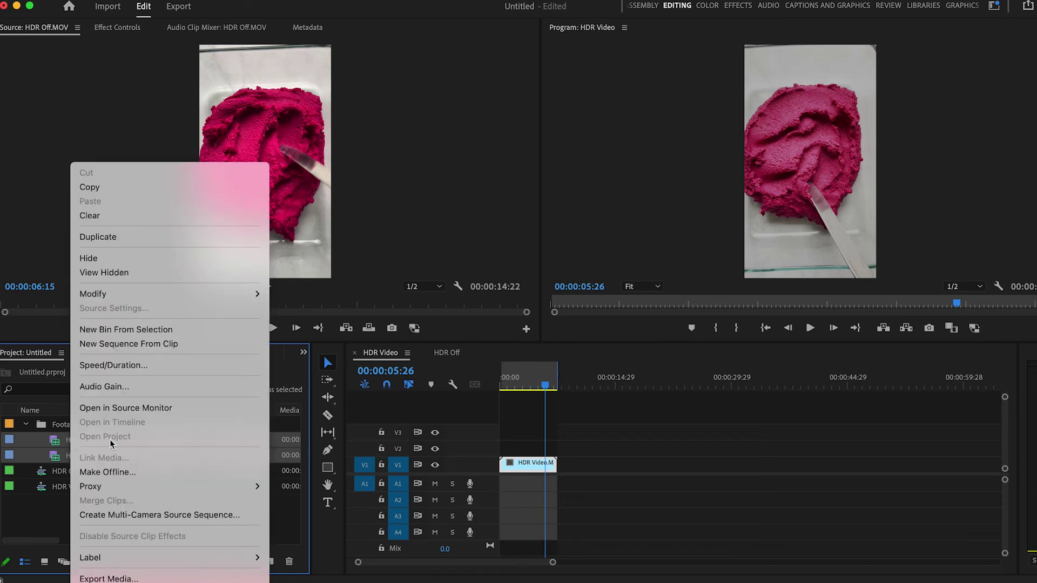
{"action": "mouse_move", "coordinate": [152, 292]}
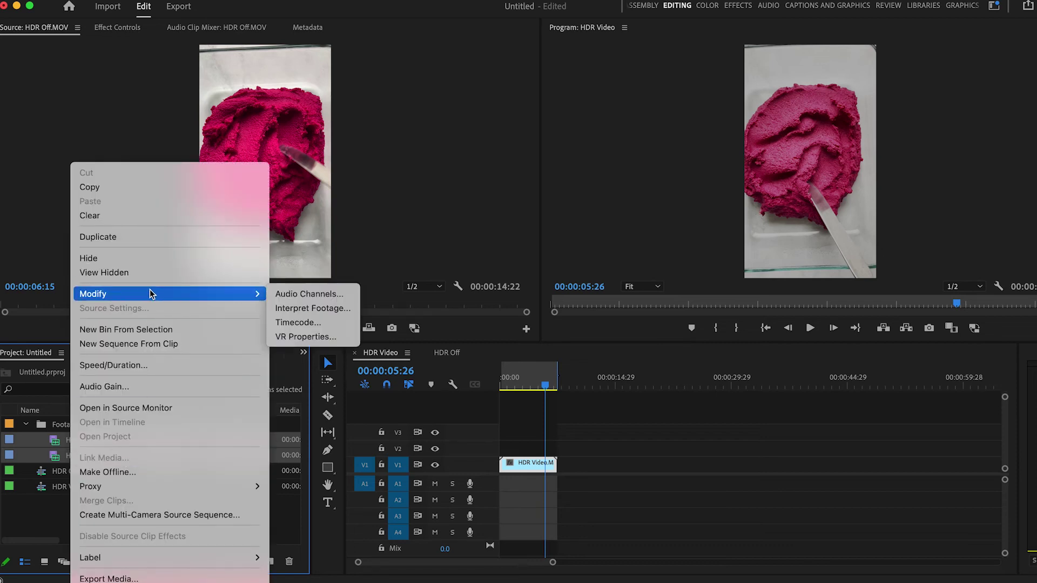